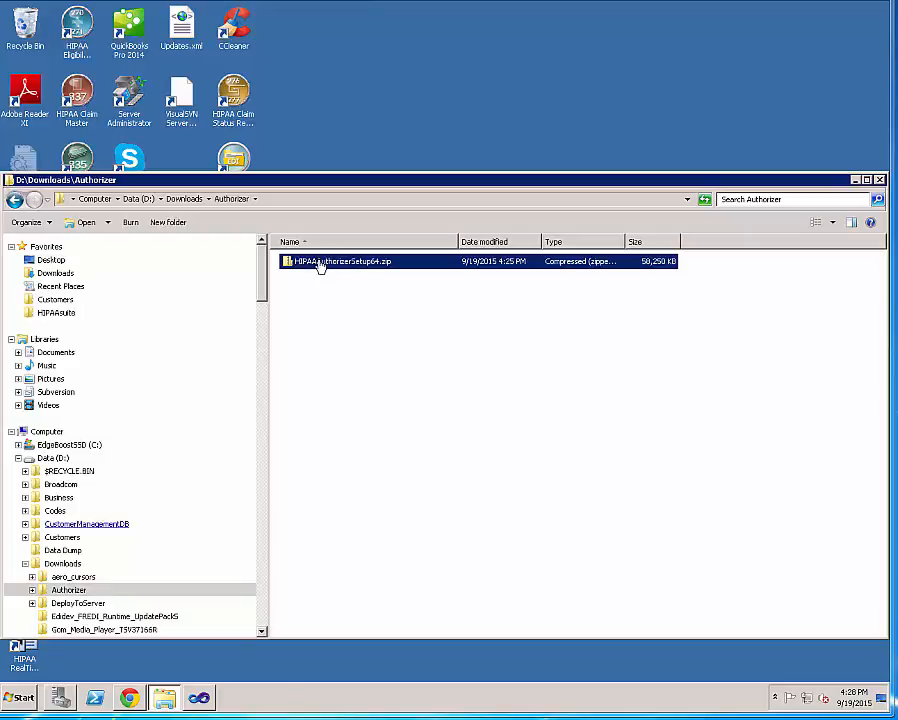
Open the installer zip and run setup.exe from inside it.
double_click(369, 263)
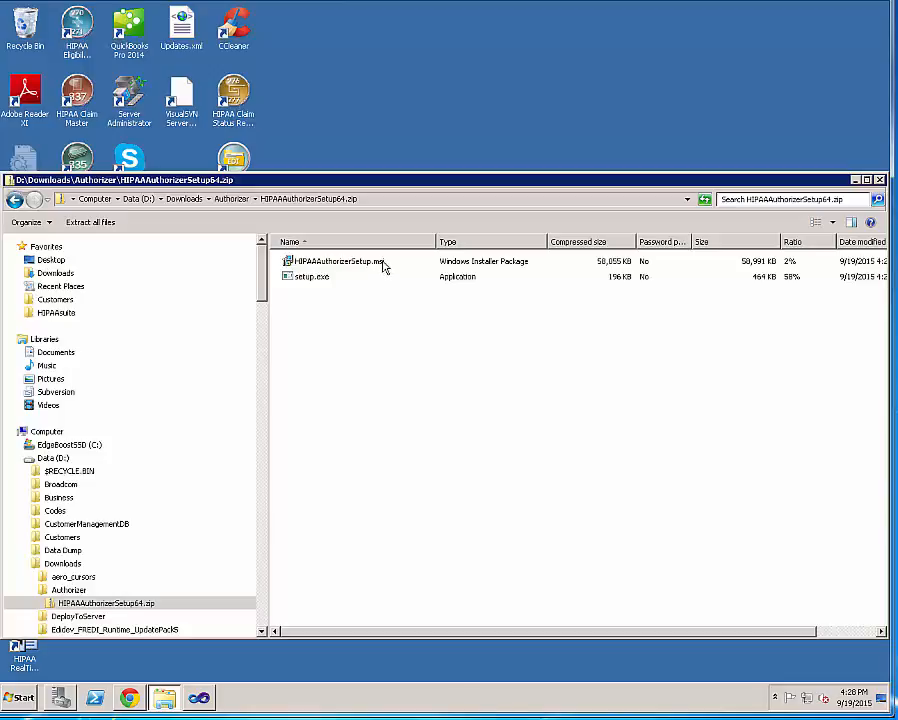
double_click(312, 279)
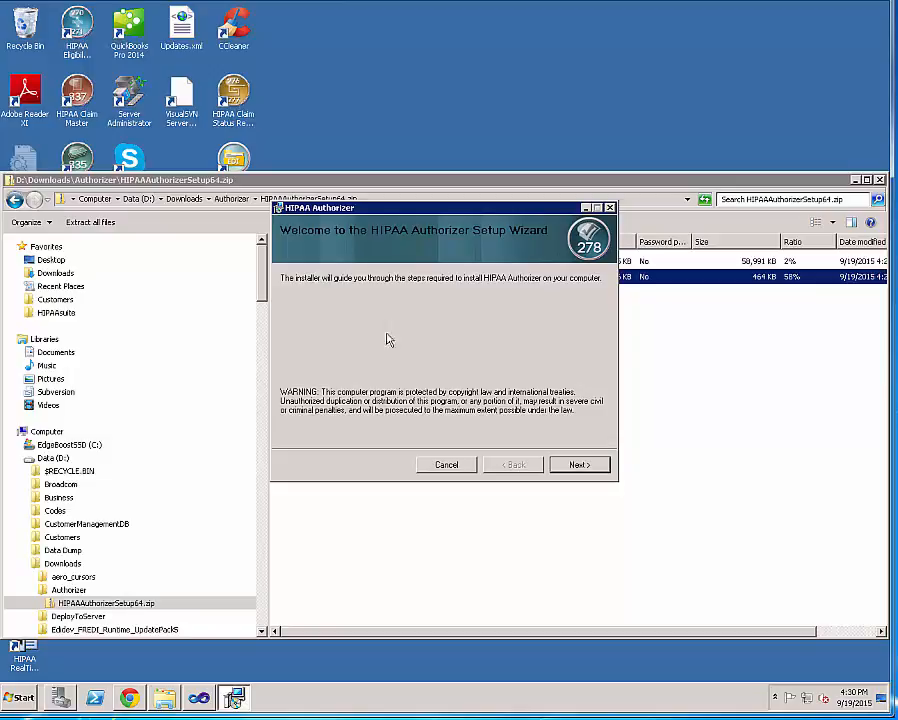
Agree to the license, install into the default folder, and close the wizard with Launch checked.
left_click(580, 465)
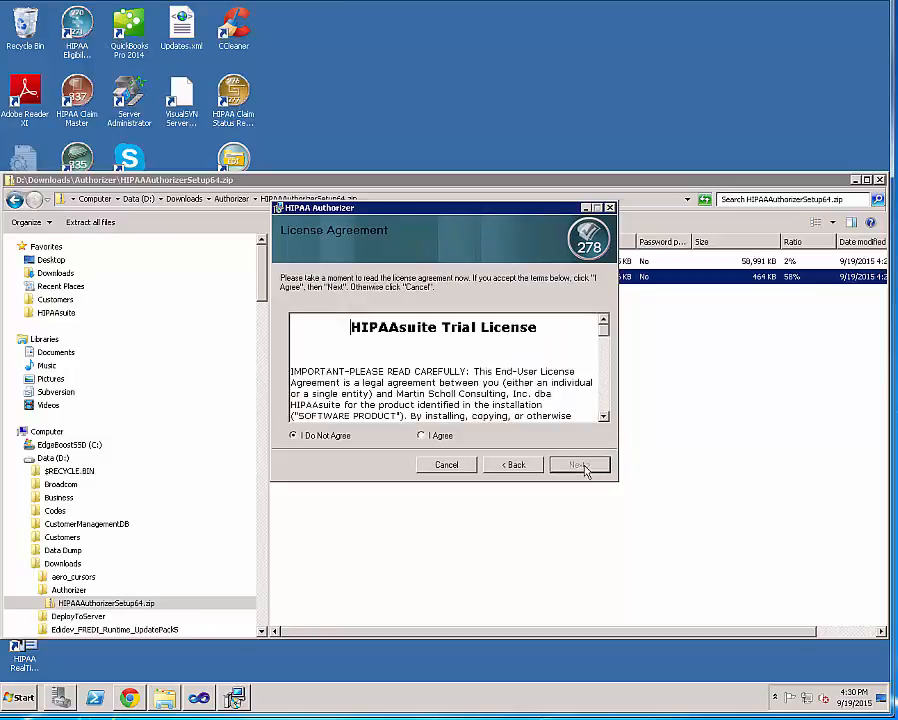
left_click(421, 437)
left_click(580, 465)
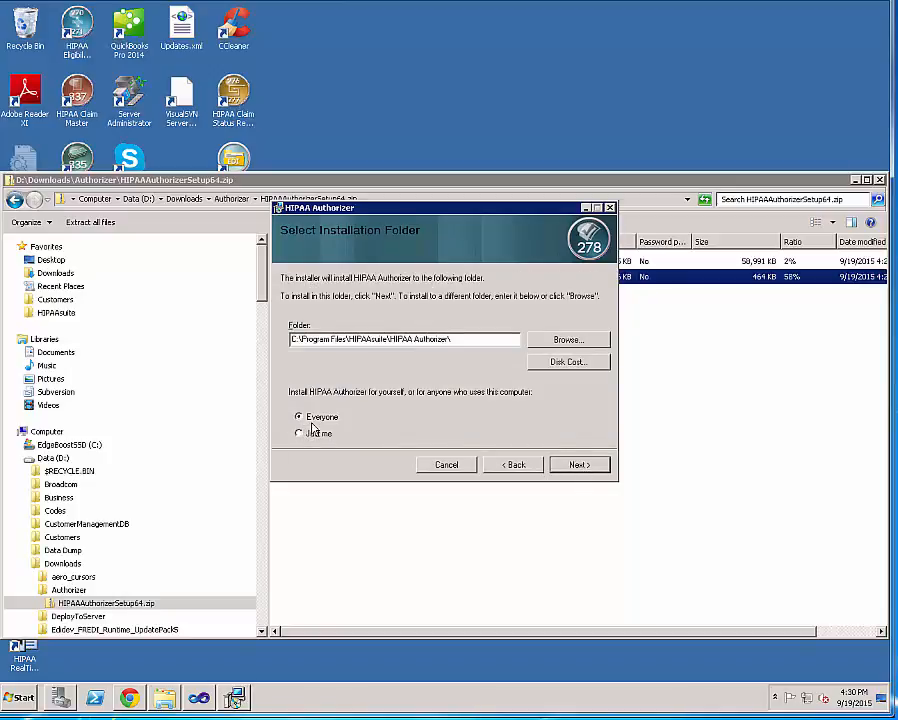
left_click(601, 465)
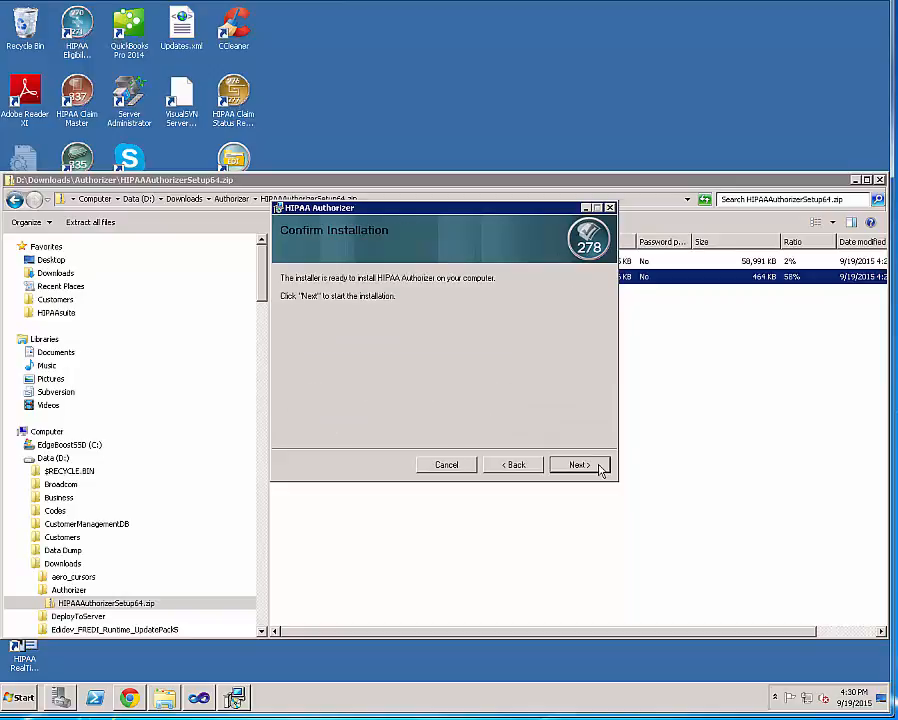
left_click(601, 467)
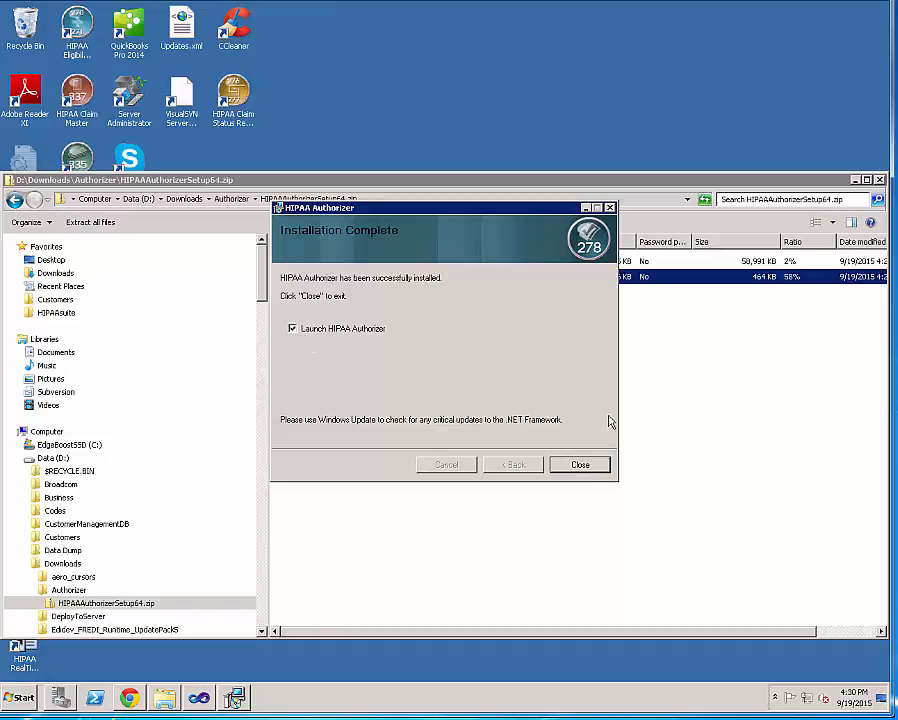
left_click(581, 466)
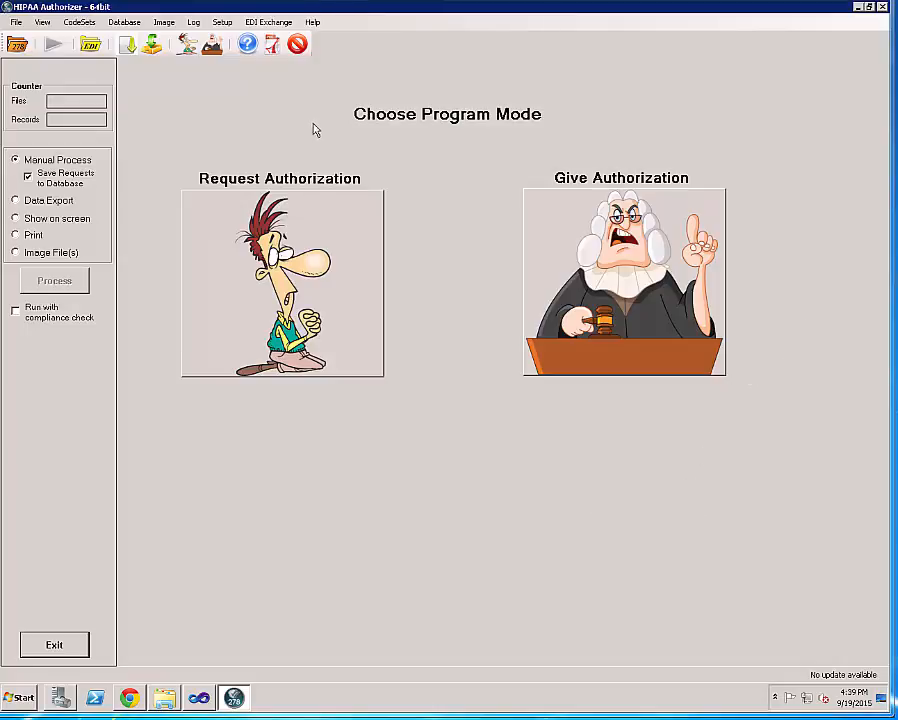
Show the Setup menu's application, company, edit mode and delimiter options.
left_click(223, 23)
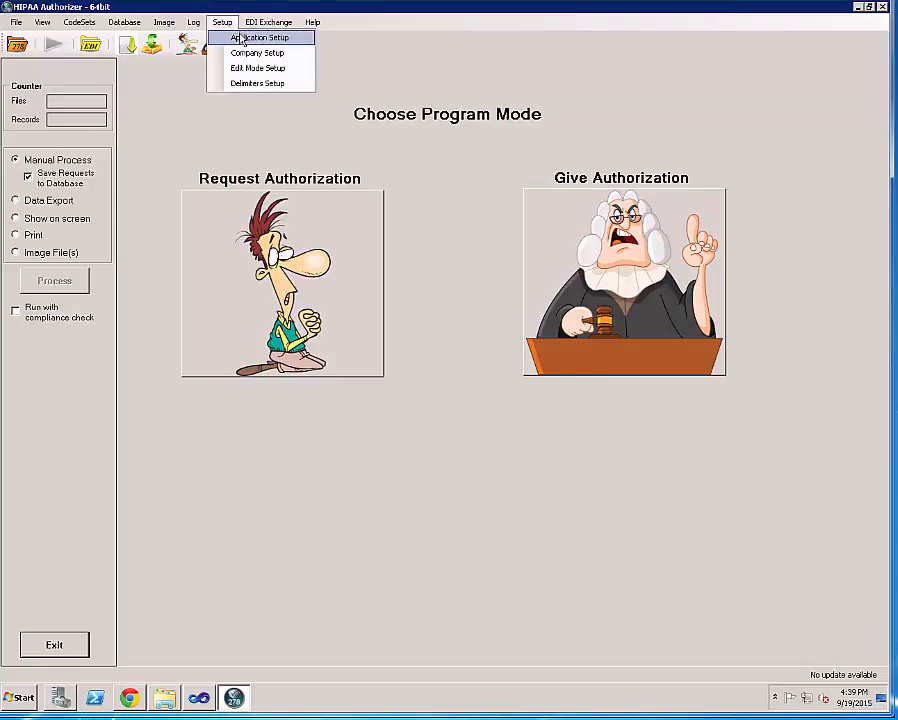
Save Application Setup unchanged, with processed files going to D:\HIPAAsuiteCommDir\ProcessedFiles.
left_click(236, 37)
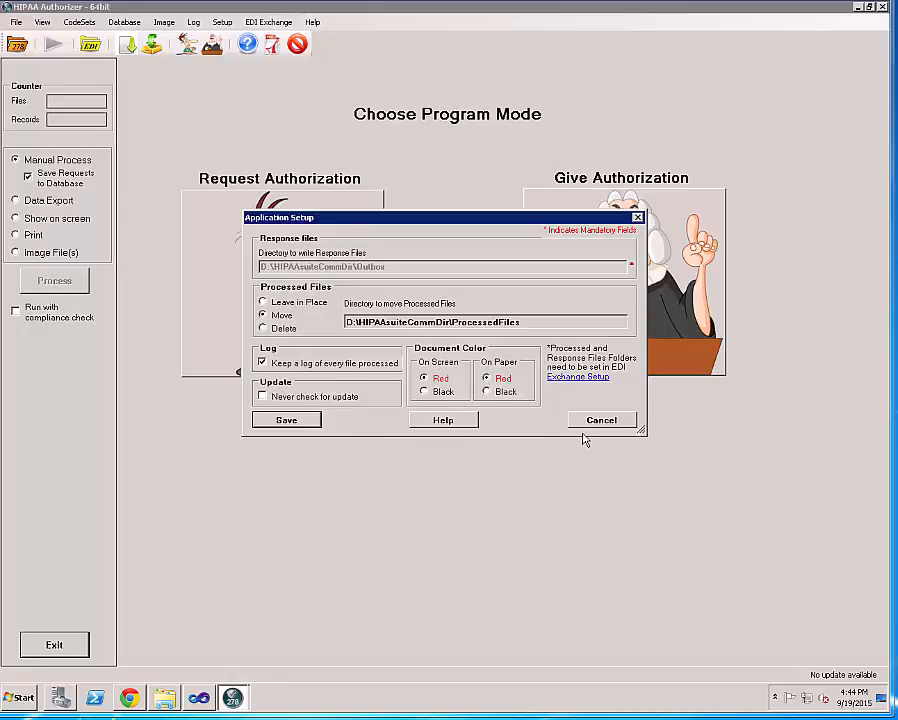
left_click(315, 424)
left_click(478, 383)
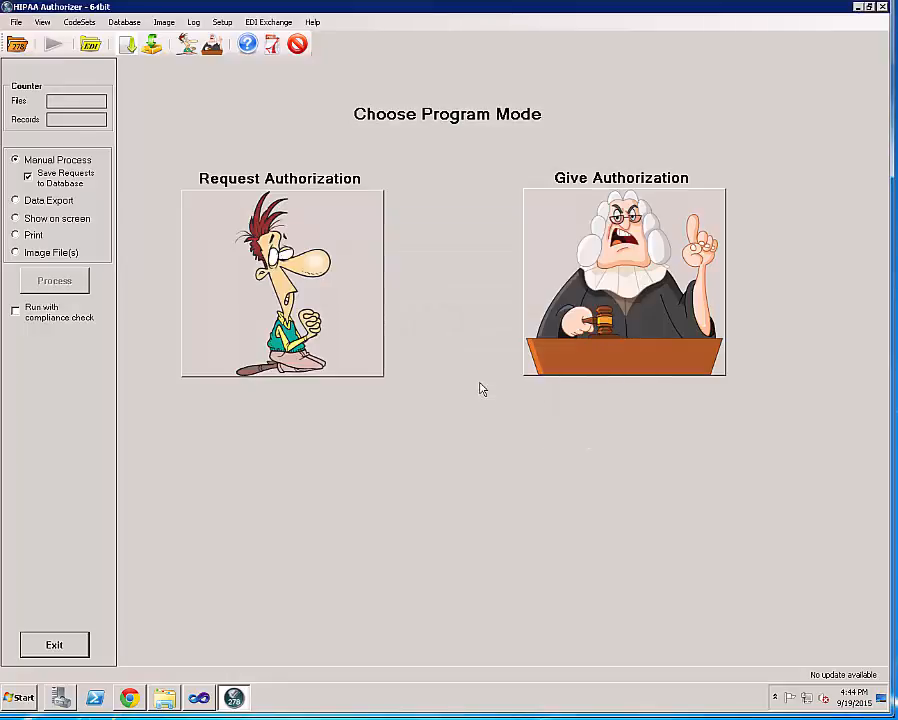
left_click(224, 24)
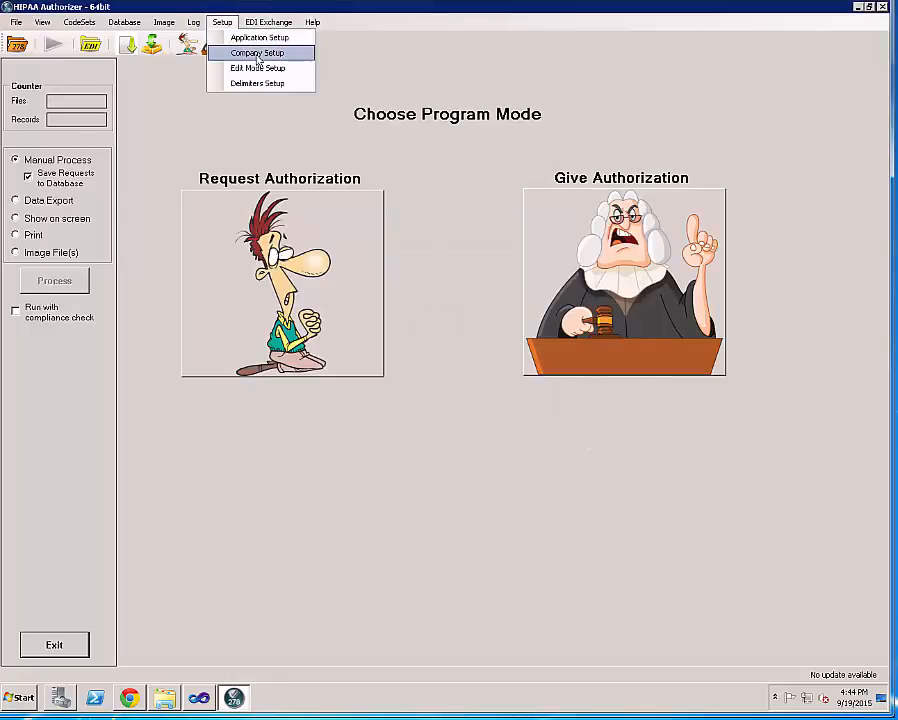
Review TESTRESPONDER's ISA sender identifier and GS_2 sender code, then save the Company Setup.
left_click(258, 59)
left_click_drag(184, 24, 425, 215)
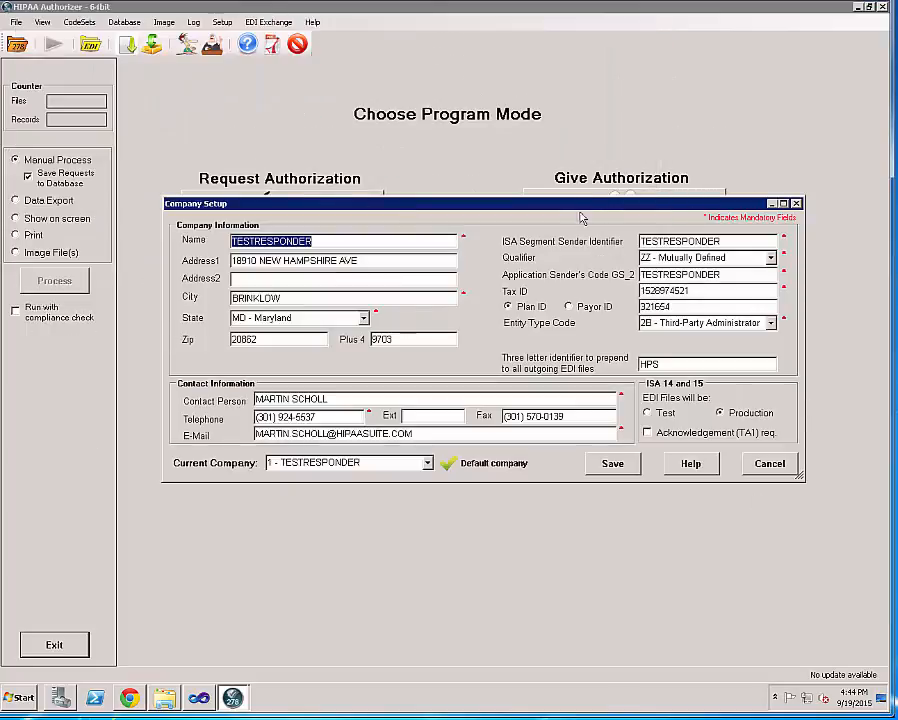
left_click_drag(736, 243, 631, 249)
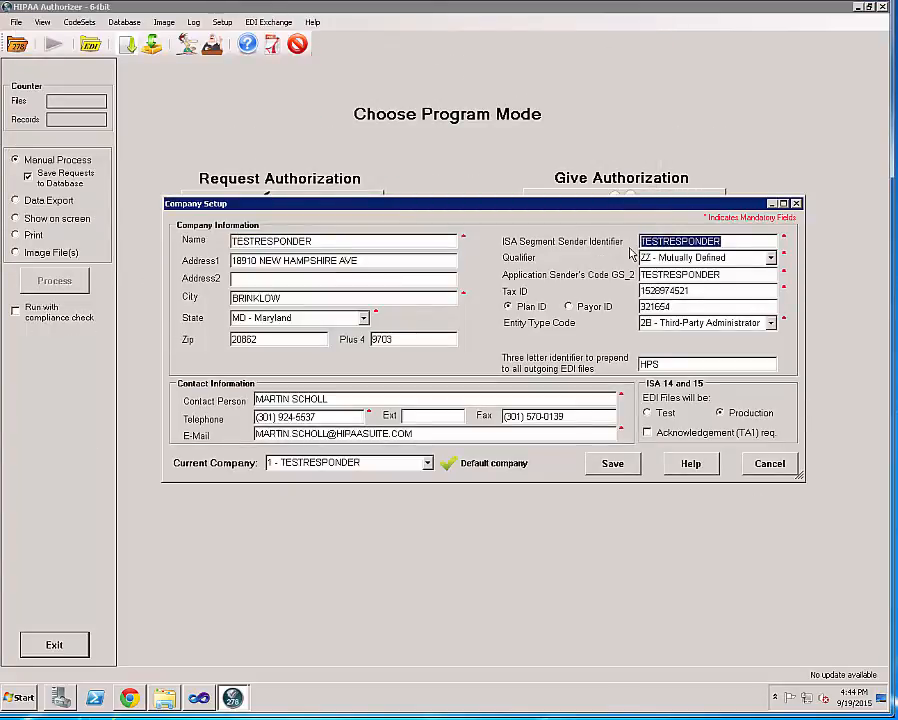
left_click_drag(722, 275, 632, 277)
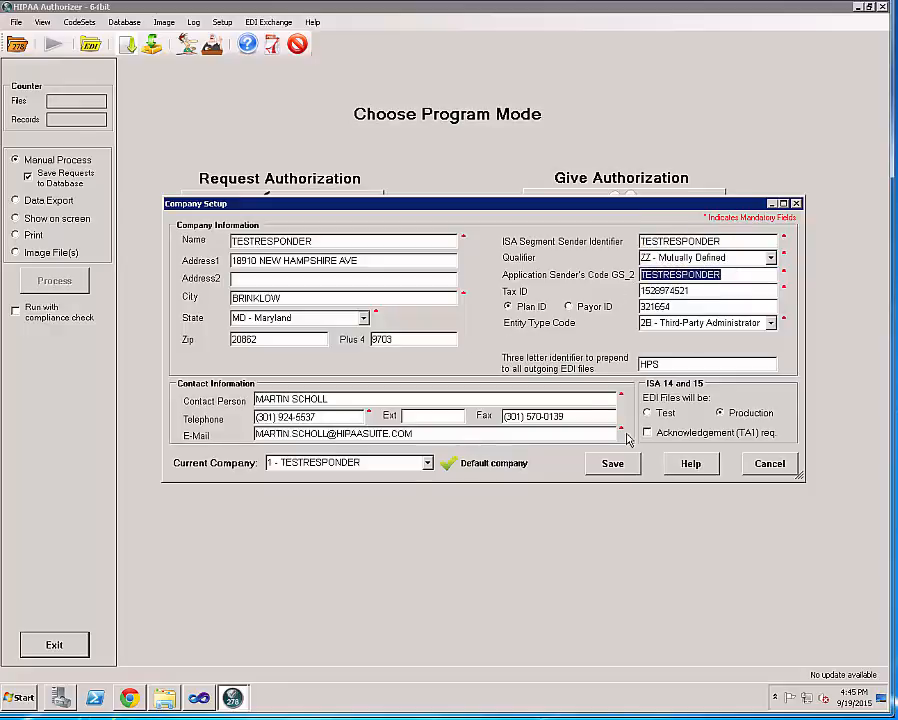
left_click(612, 463)
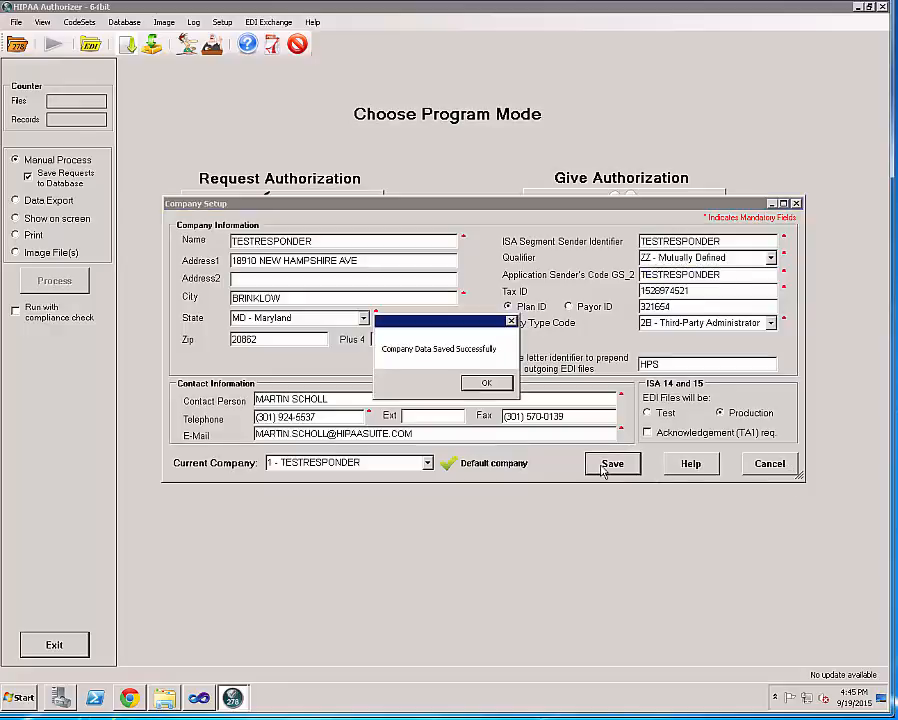
left_click(497, 388)
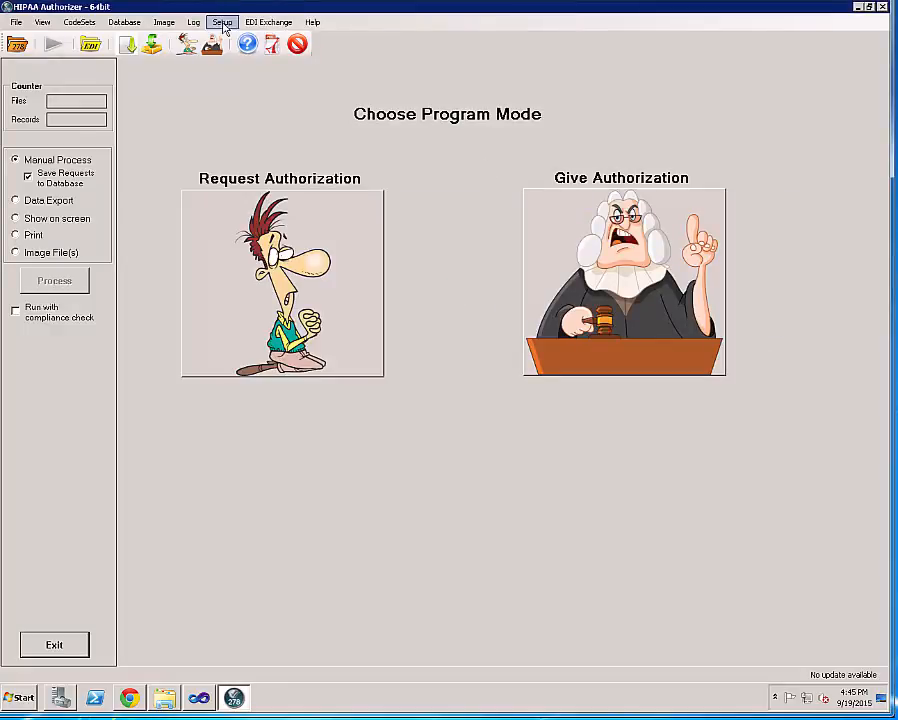
left_click(224, 24)
left_click(286, 68)
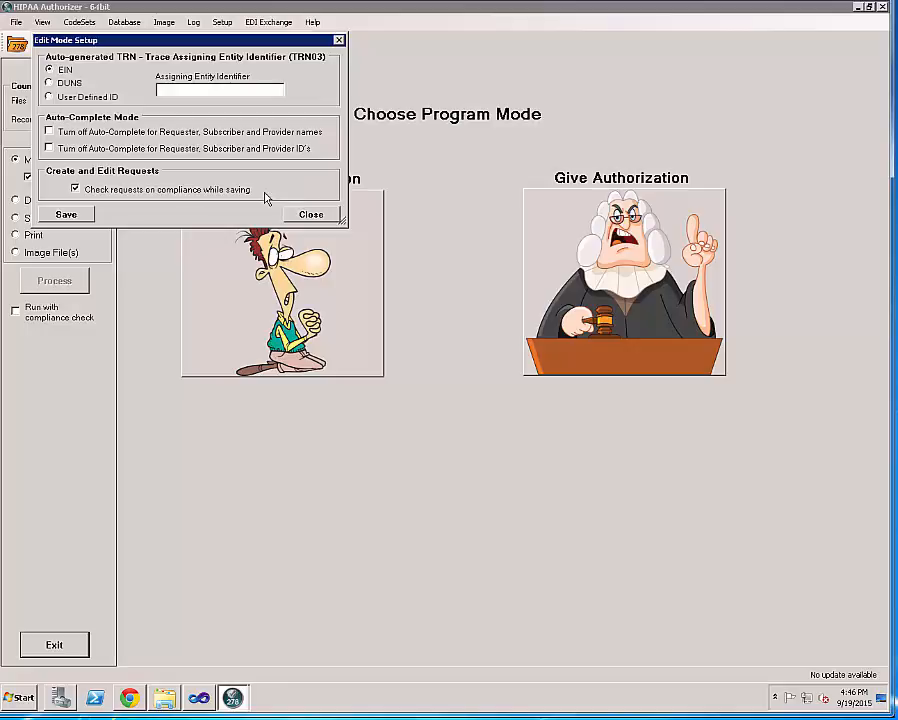
left_click(328, 215)
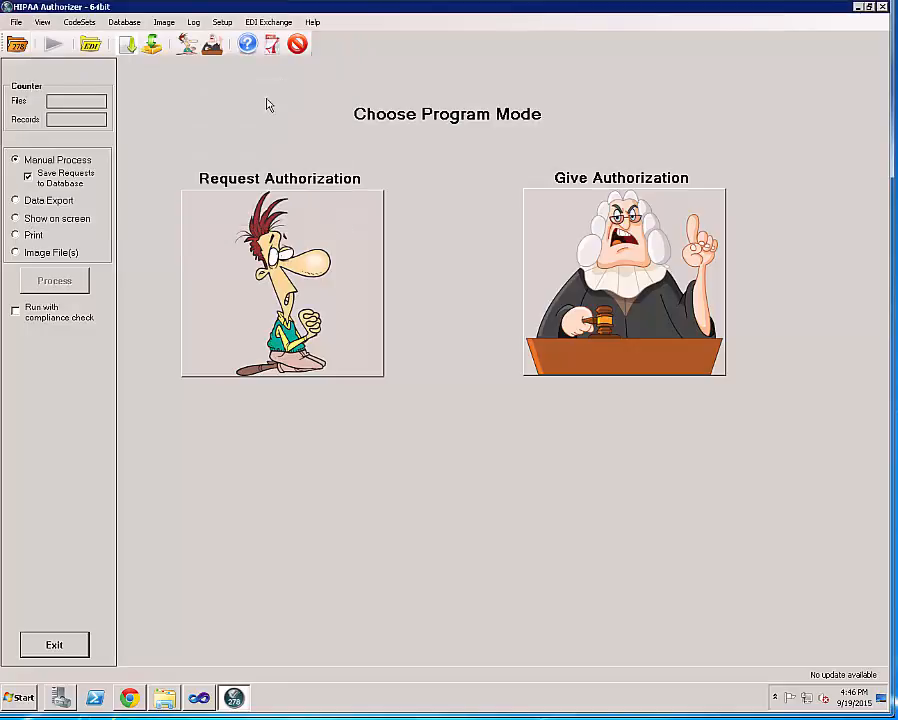
left_click(223, 23)
left_click(257, 83)
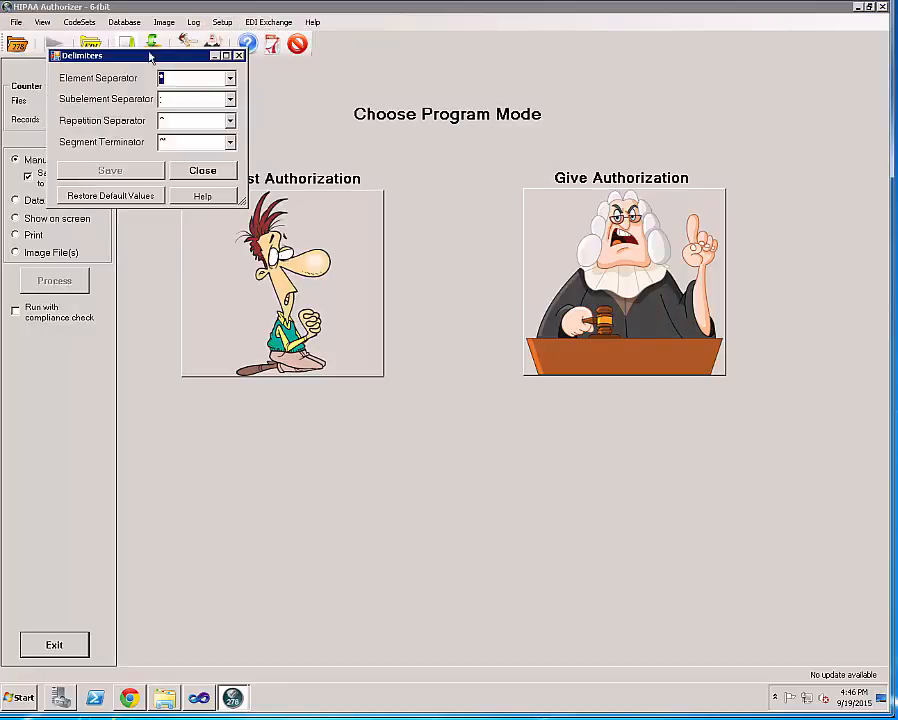
left_click_drag(150, 55, 290, 100)
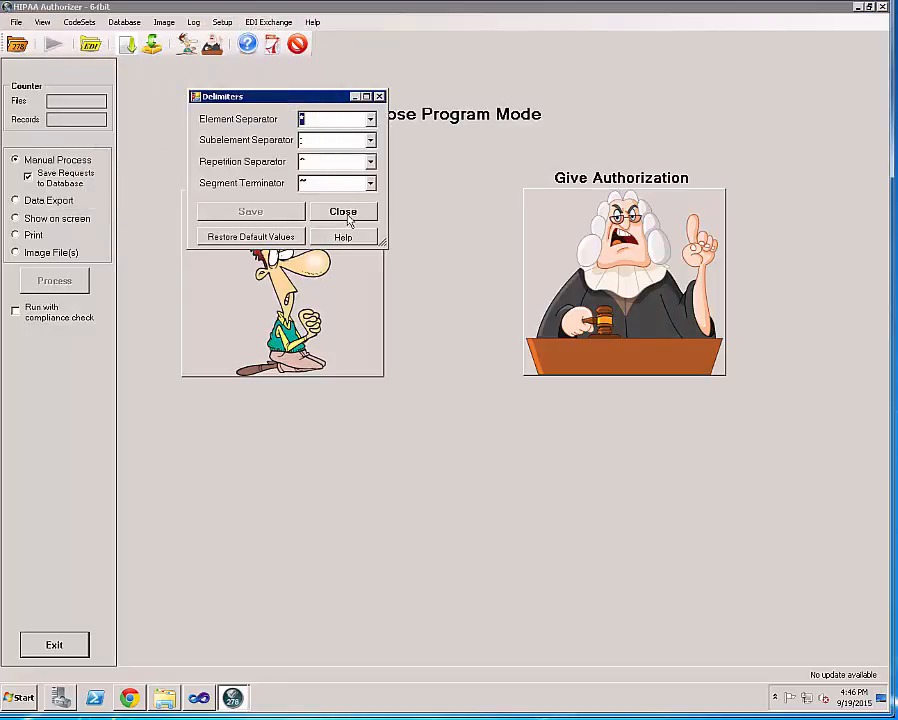
left_click(379, 97)
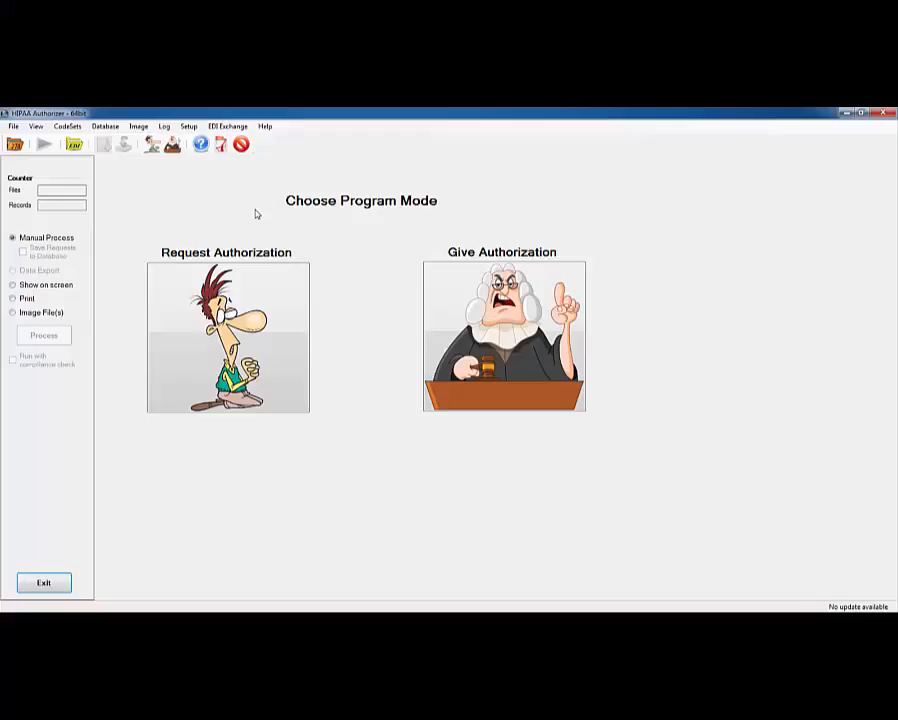
Start a new request with requester 1P - Provider WELBY MARCUS, NPI 12345.
left_click(229, 370)
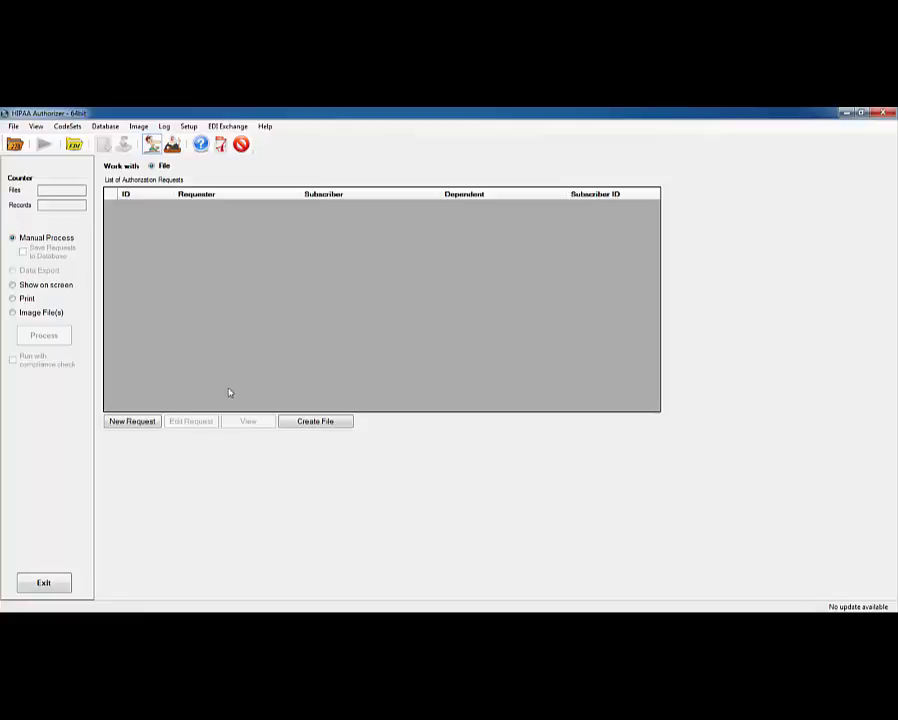
left_click(139, 422)
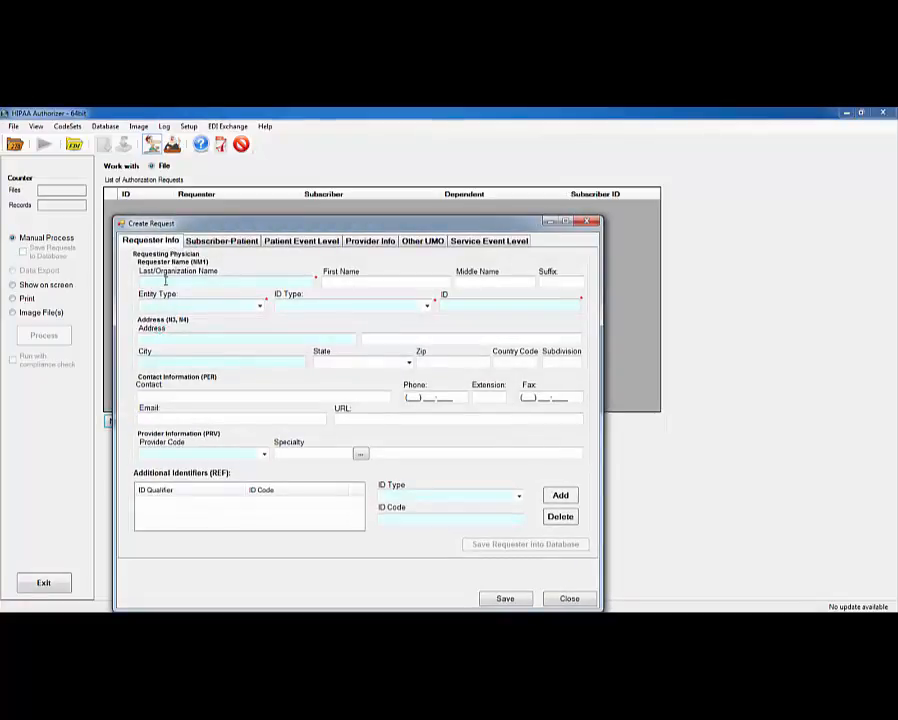
left_click(259, 305)
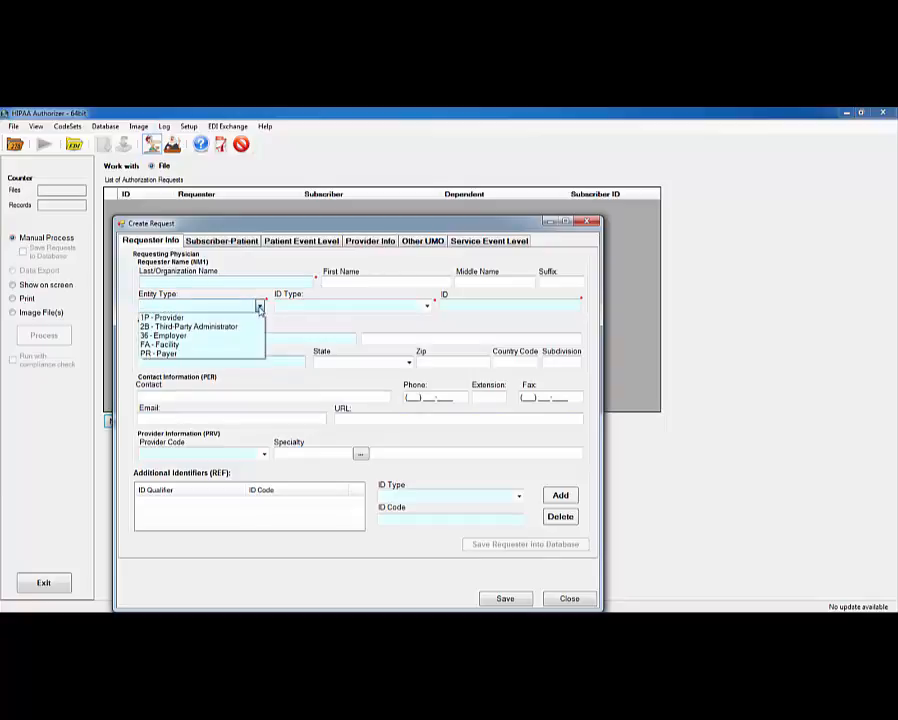
left_click(225, 318)
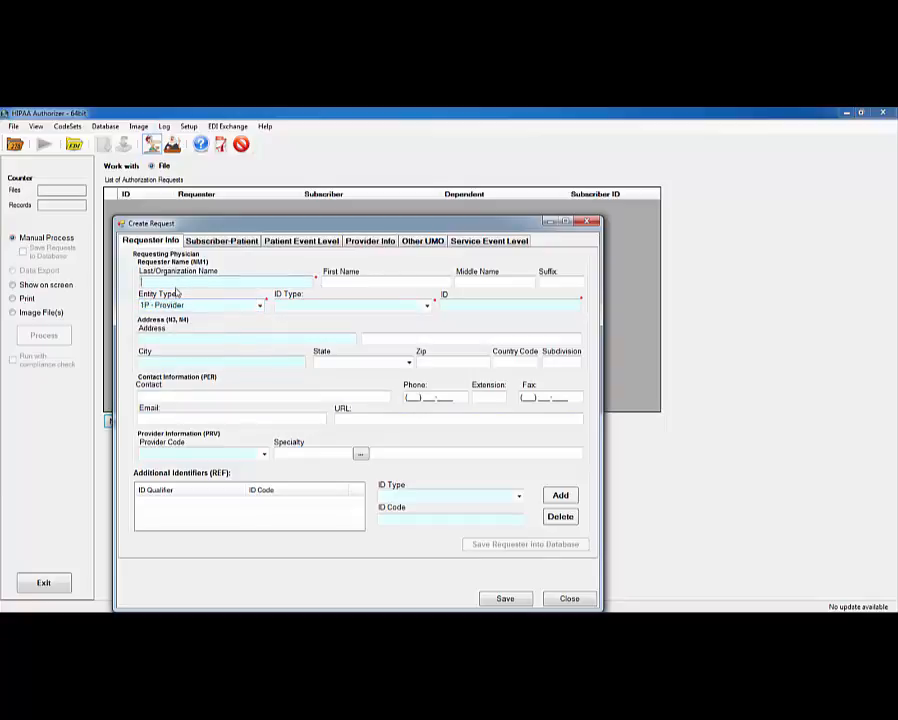
type("WELBY")
key("Tab")
type("MARCUS")
key("Tab")
key("Tab")
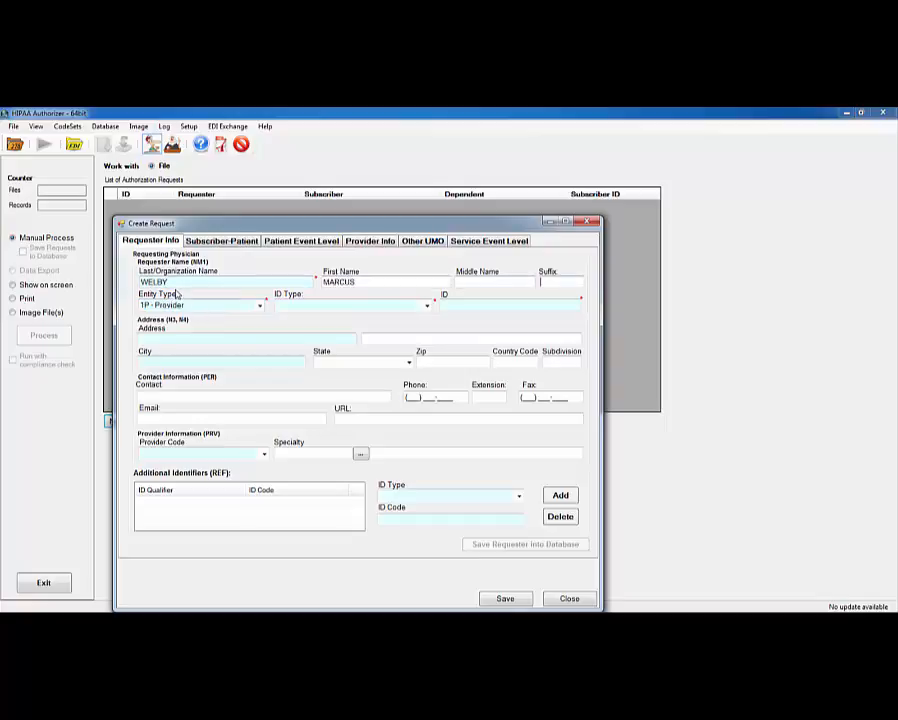
left_click(427, 305)
left_click(338, 359)
left_click(472, 306)
type("1234567890")
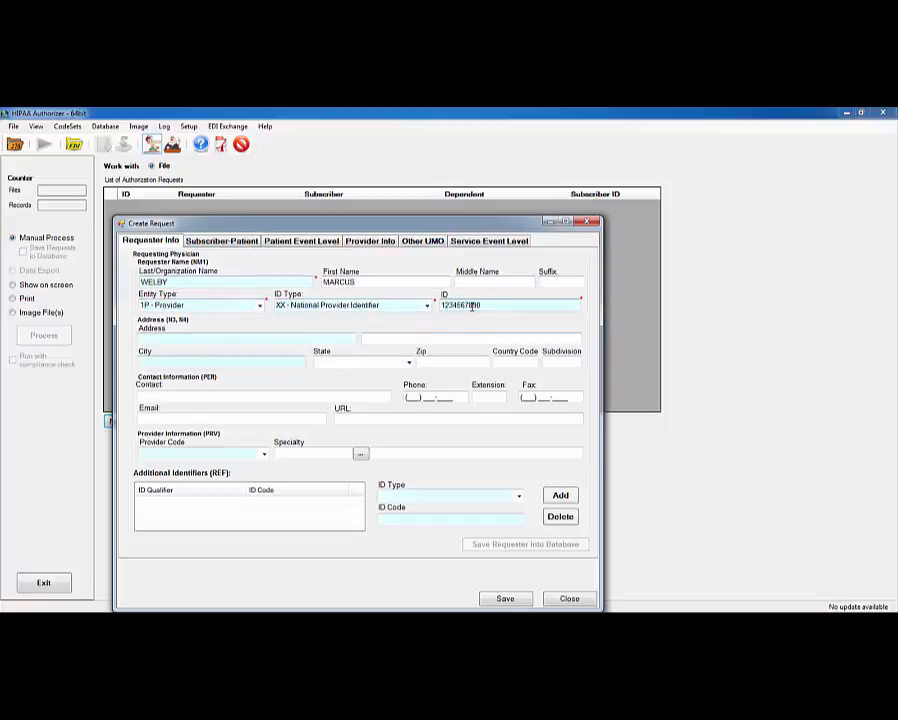
Enter the requester's address as 24 MAIN ST, ANYTOWN, MA 17546.
left_click(300, 337)
type("24 MAIN ST")
key("Tab")
type("ANYTOWN")
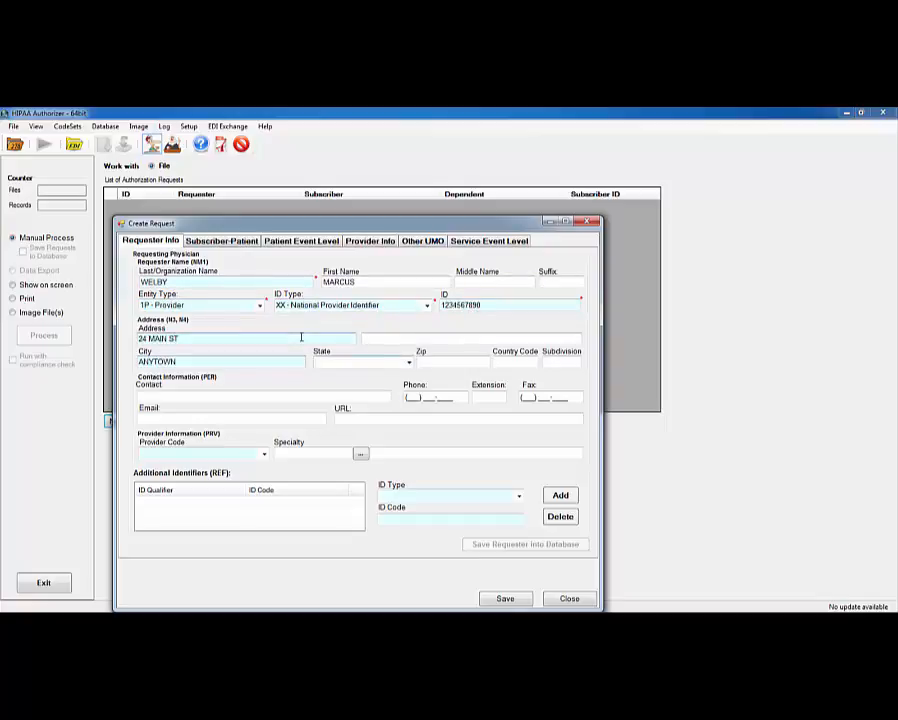
key("Tab")
type("MA")
key("Tab")
type("17546")
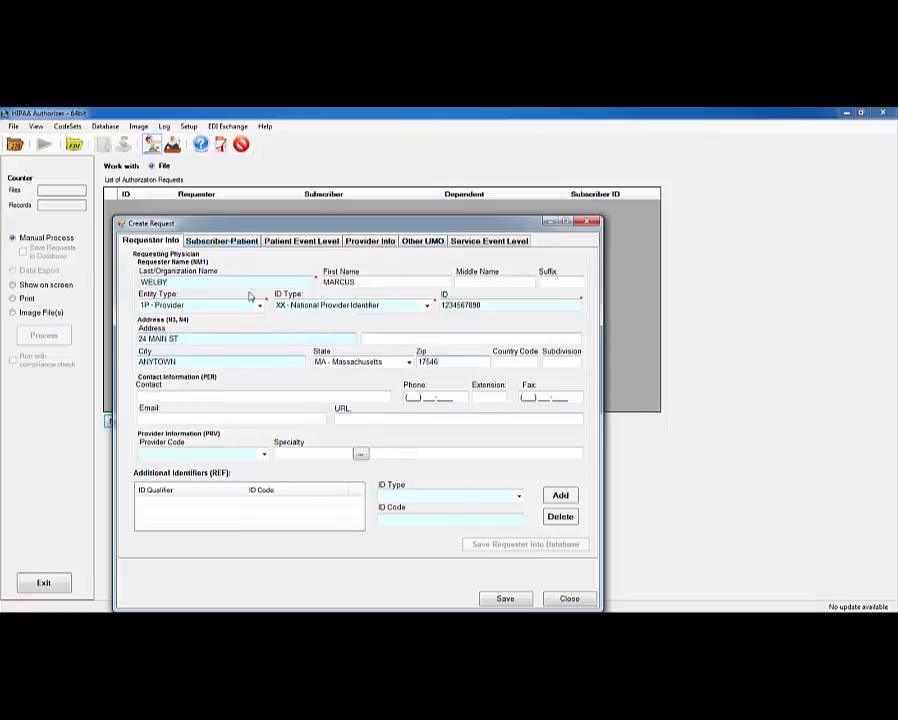
key("ctrl+Tab")
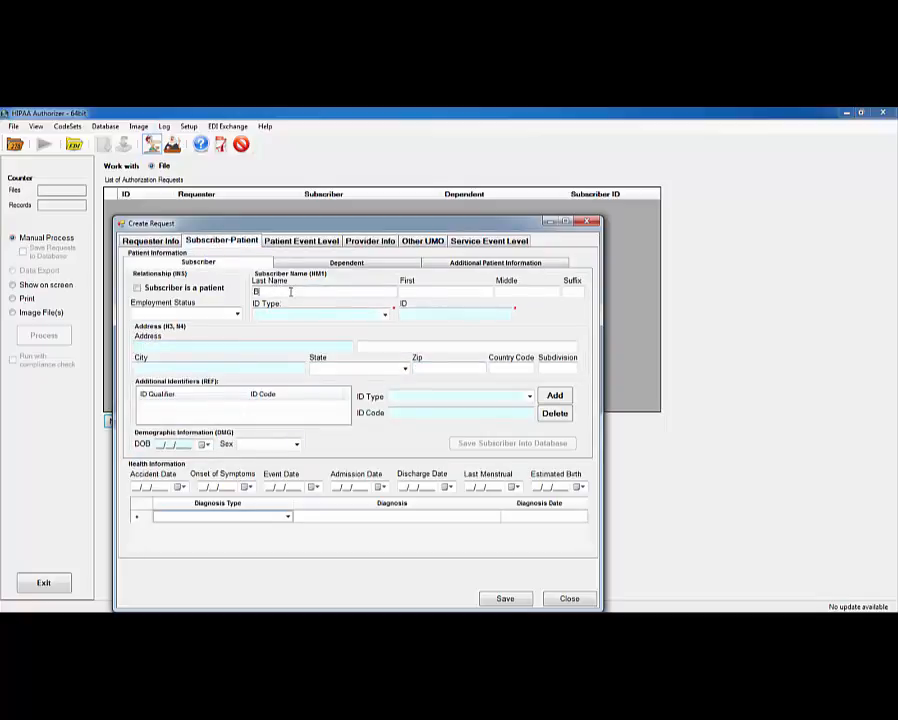
left_click(290, 291)
key("Tab")
key("Tab")
key("Tab")
key("Tab")
type("MI")
key("Tab")
type("mem")
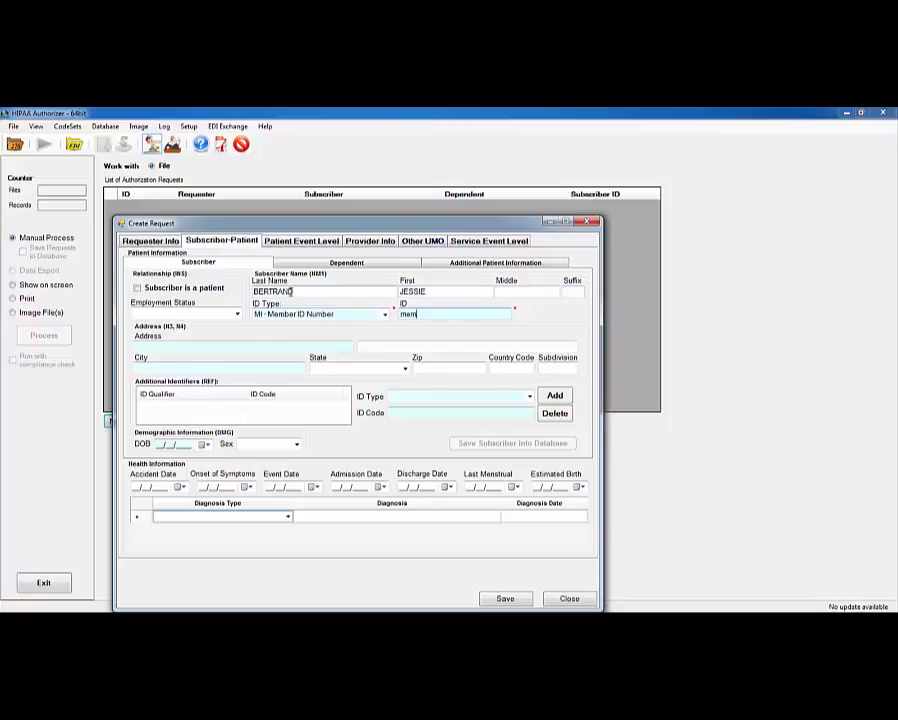
type("id1")
Mark the subscriber as patient, born 05/05/1955, sex Female.
left_click(137, 288)
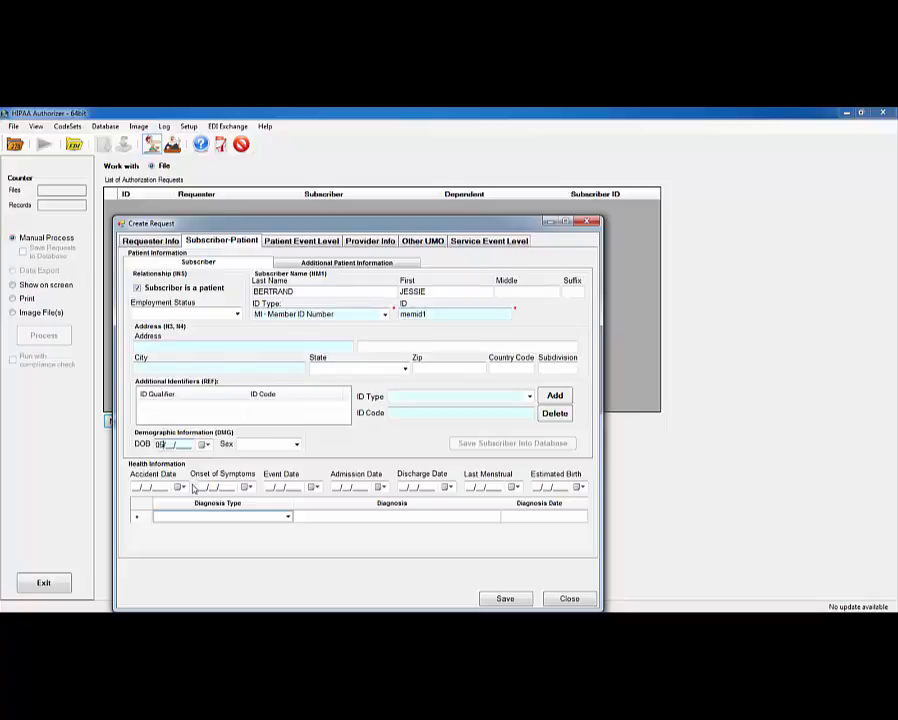
type("05/05/1955")
left_click(276, 444)
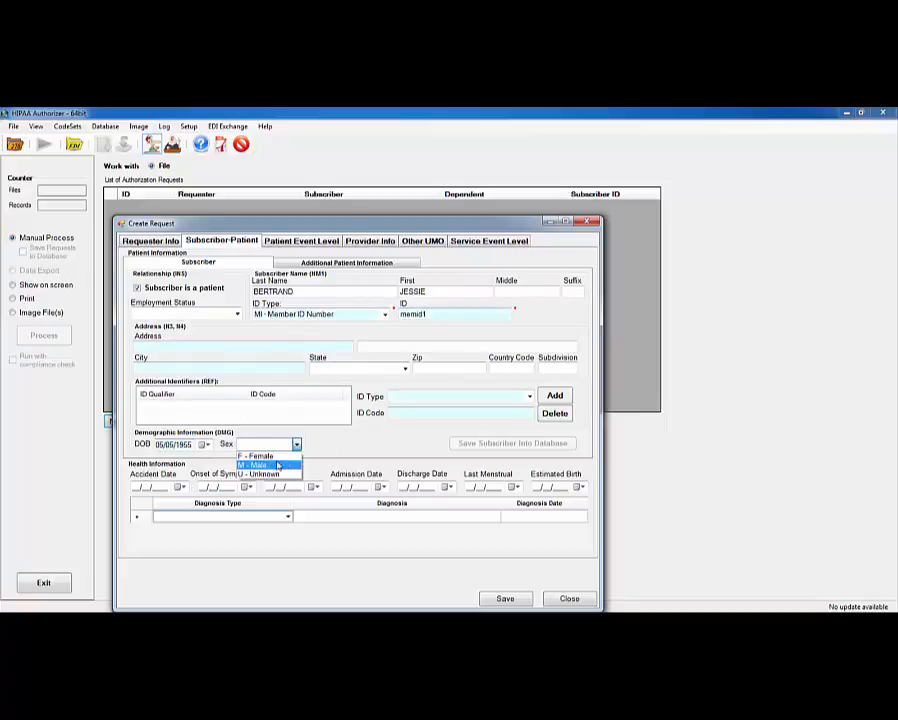
left_click(270, 455)
left_click(301, 241)
left_click(267, 291)
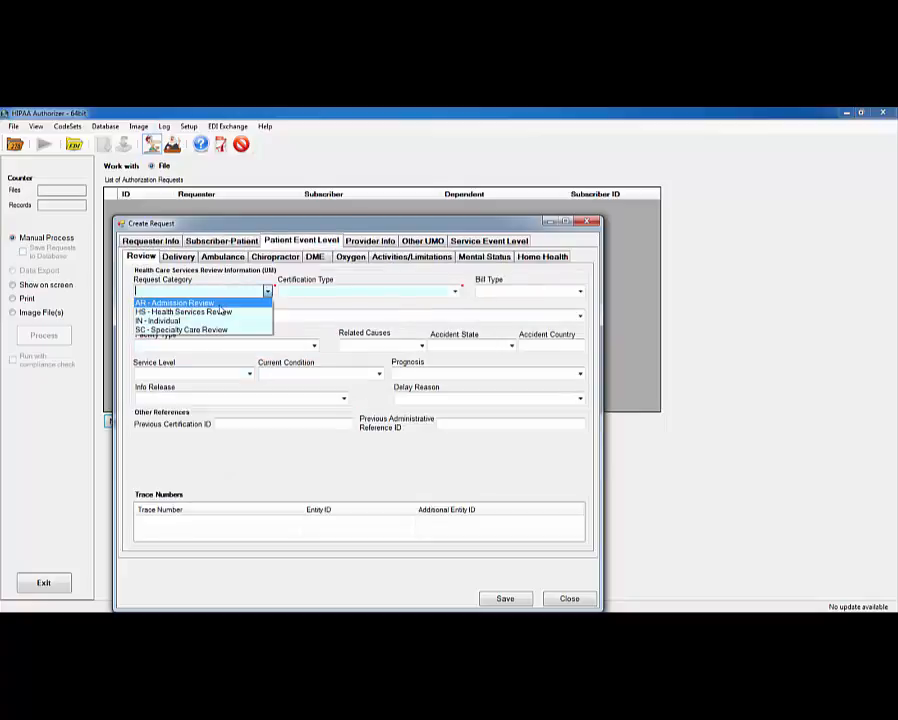
Set the event to SC Specialty Care Review, I - Initial, bill type B, service 17, facility 21.
left_click(185, 328)
left_click(389, 289)
left_click(326, 347)
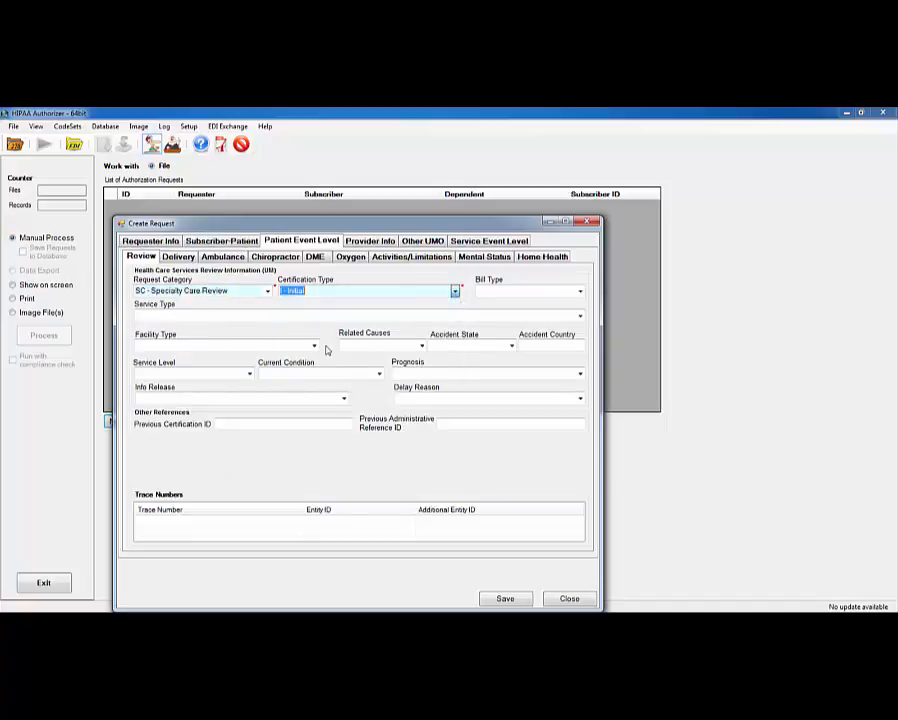
left_click(579, 291)
left_click(528, 312)
left_click(556, 315)
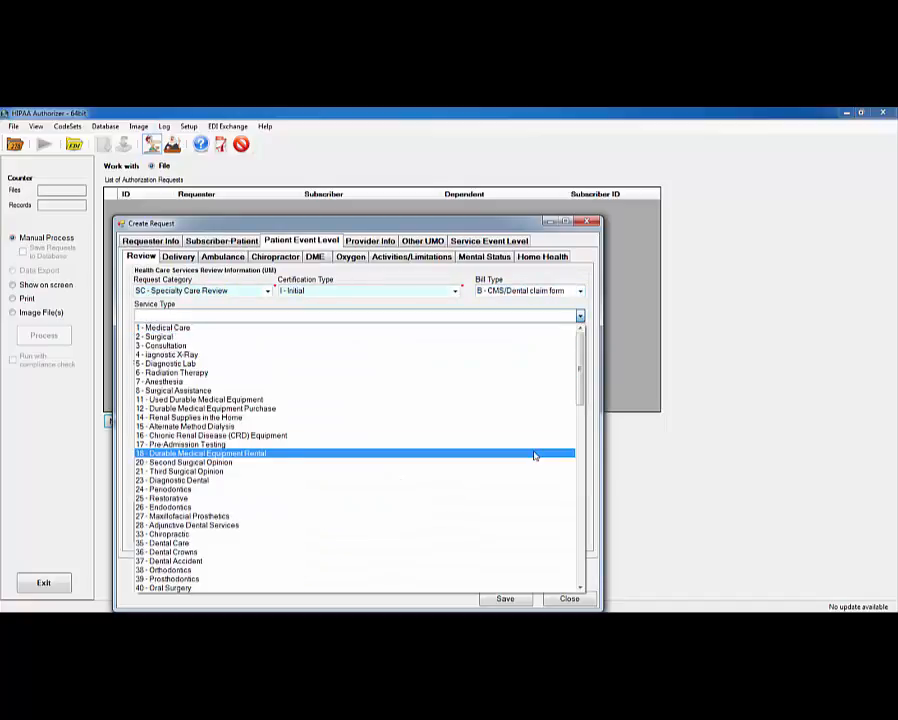
left_click(235, 452)
left_click(314, 346)
left_click(180, 124)
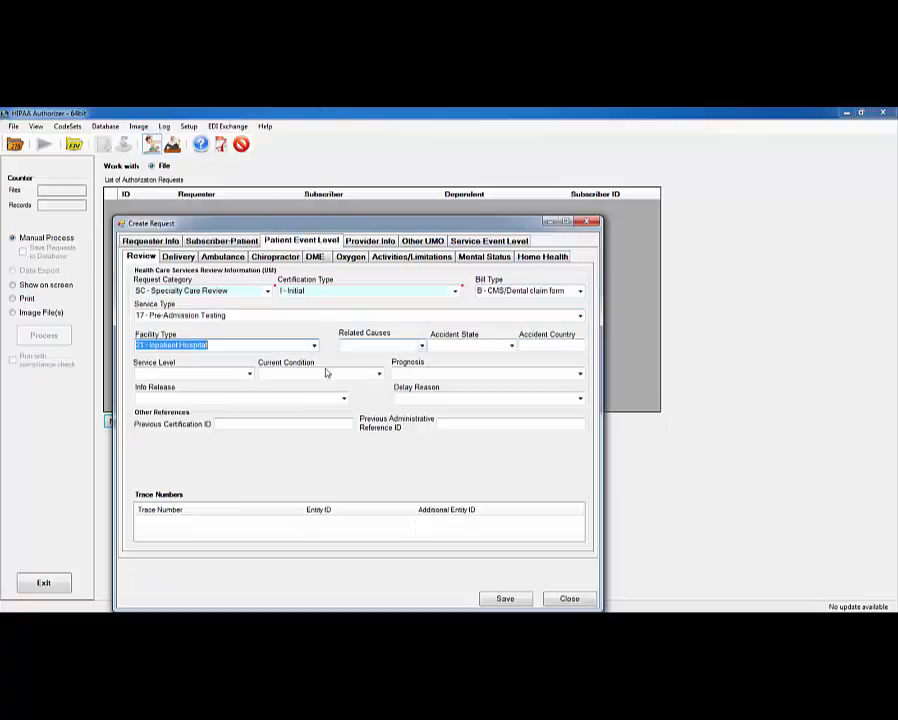
Save the request, create its 278 file at the default path, and view it.
left_click(505, 598)
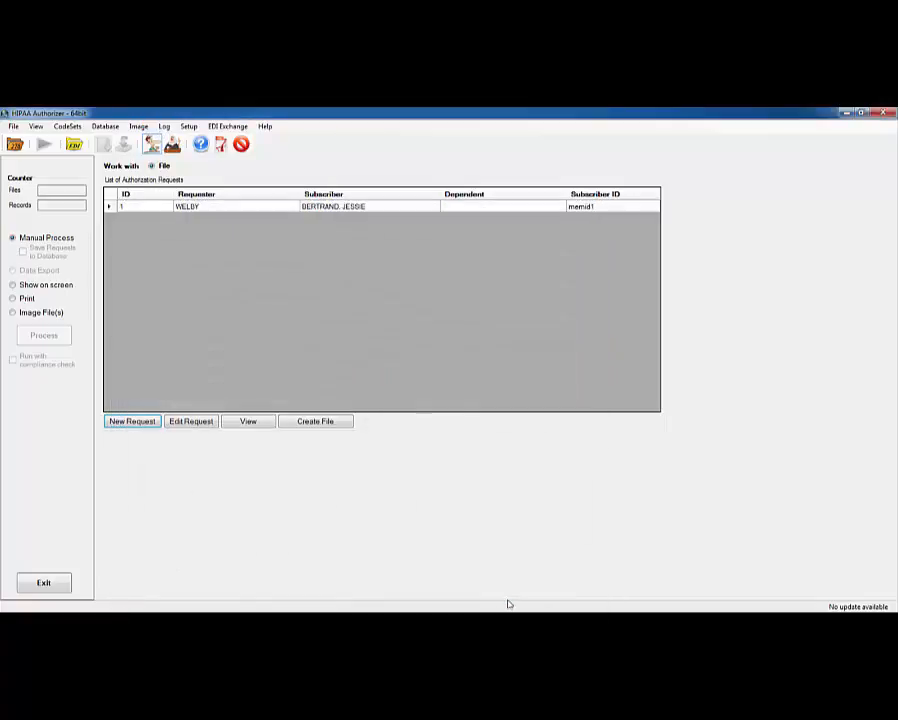
left_click(314, 420)
left_click(300, 434)
left_click_drag(79, 158, 287, 158)
left_click(332, 142)
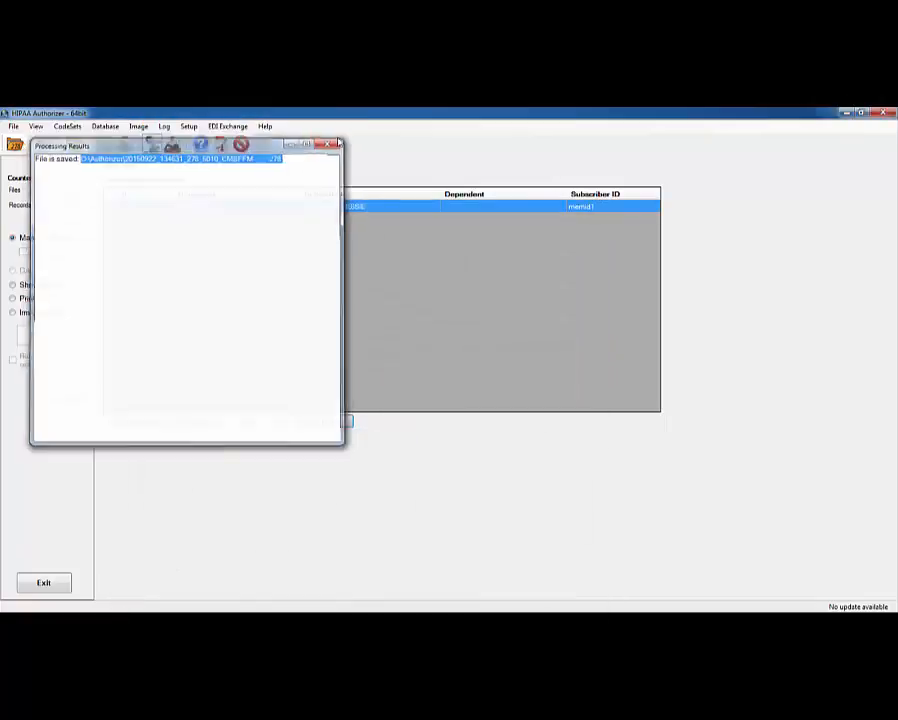
left_click(76, 146)
left_click(729, 115)
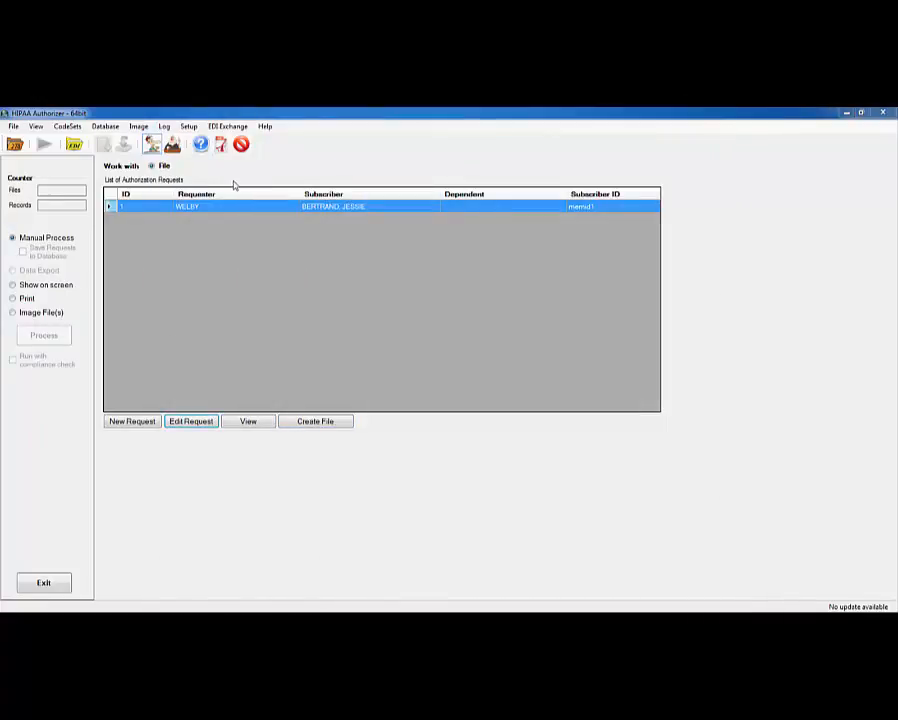
left_click(172, 145)
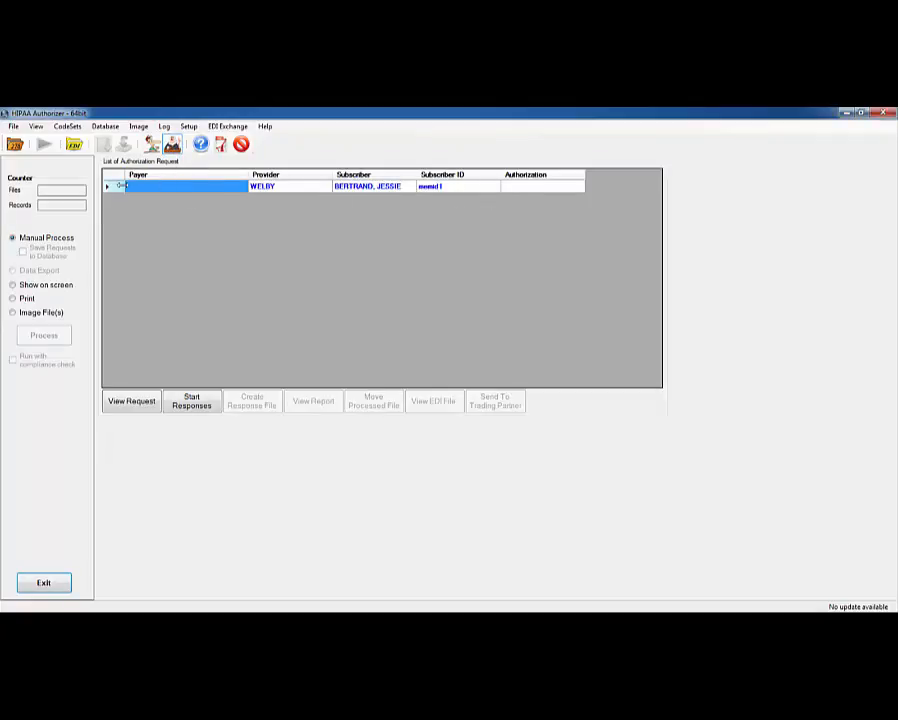
left_click(192, 401)
left_click(350, 545)
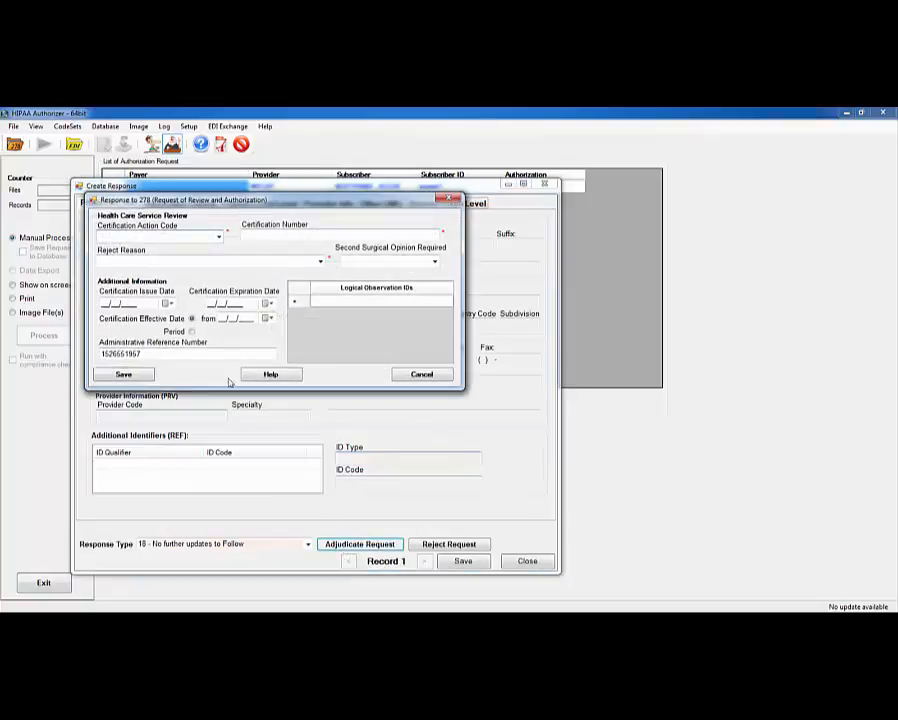
left_click(218, 236)
left_click(160, 247)
left_click(250, 235)
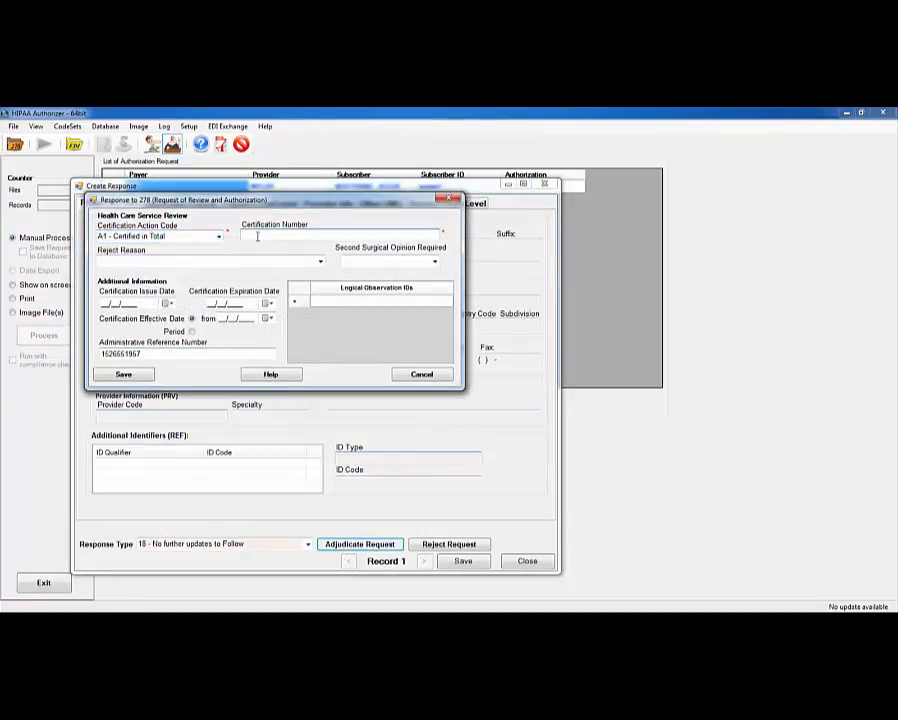
type("3234636")
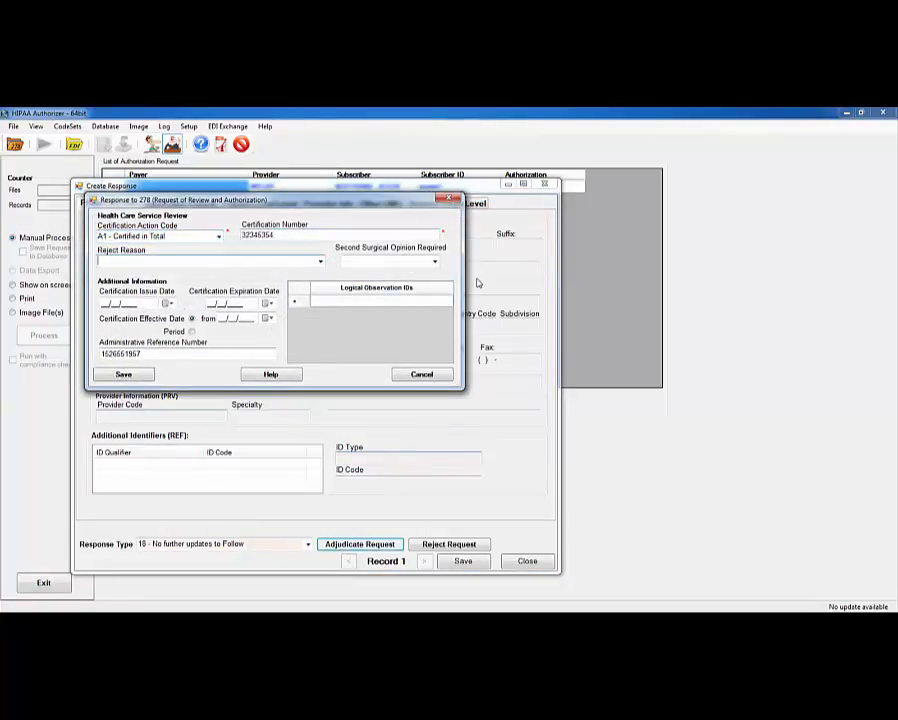
left_click(434, 261)
left_click(413, 284)
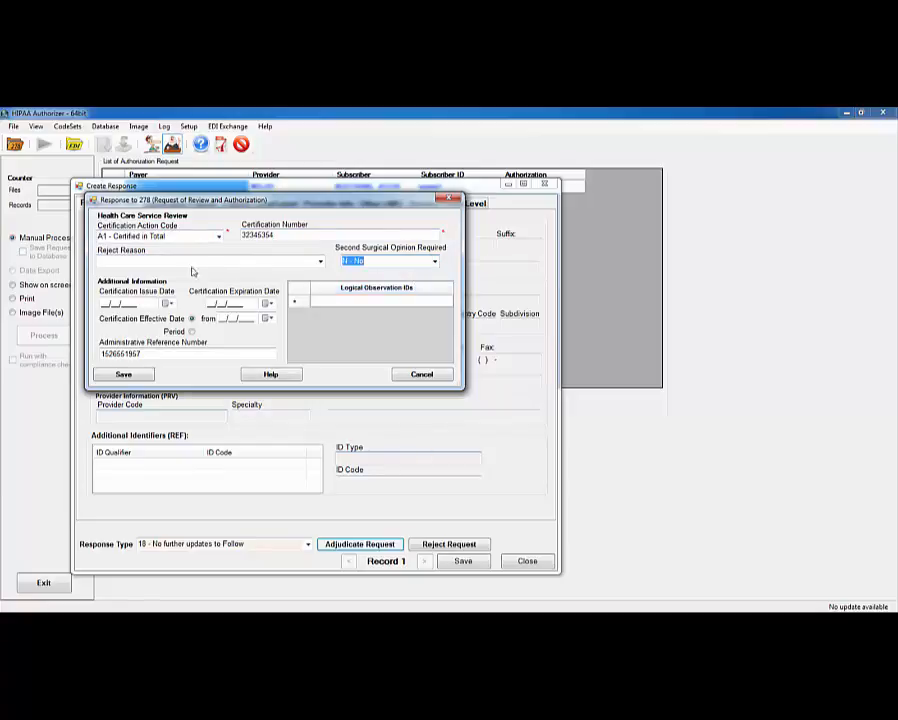
left_click(128, 375)
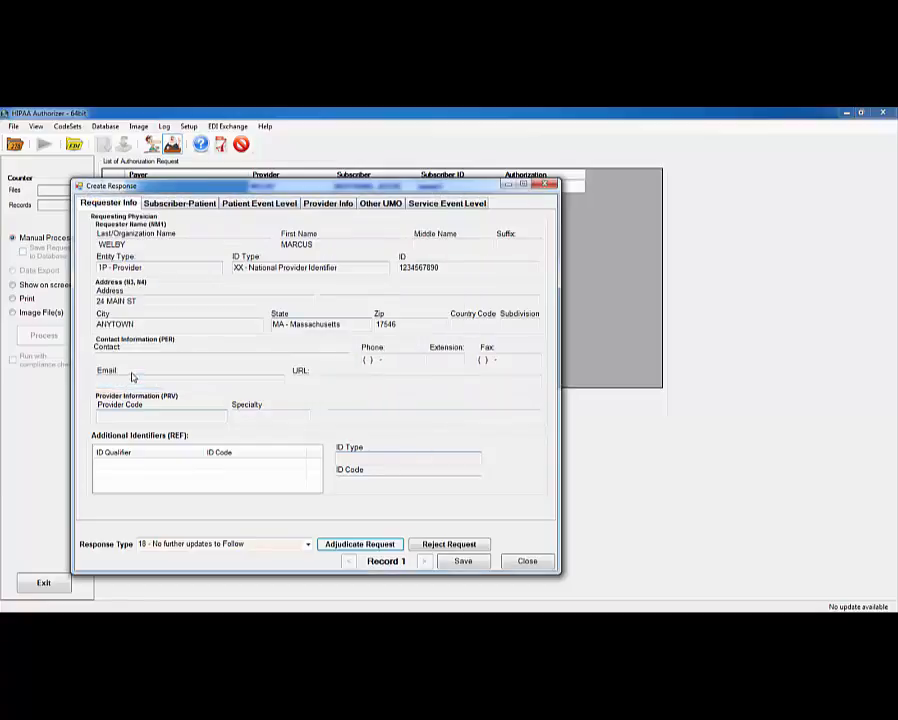
left_click(474, 564)
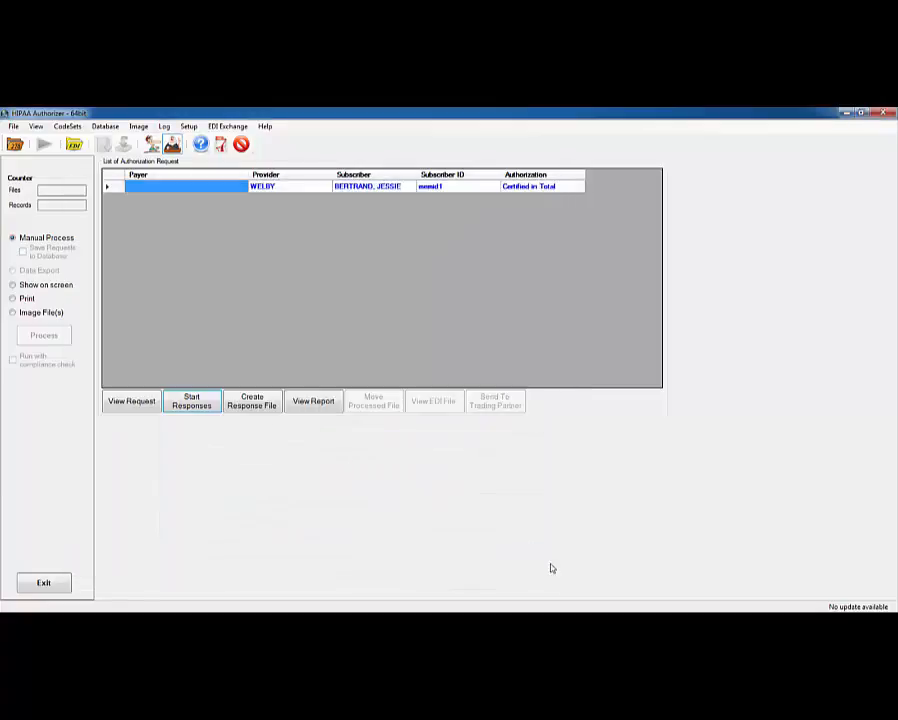
Create the 278 response file, open it in the viewer, and select the BHT segment's 11 code.
left_click(251, 400)
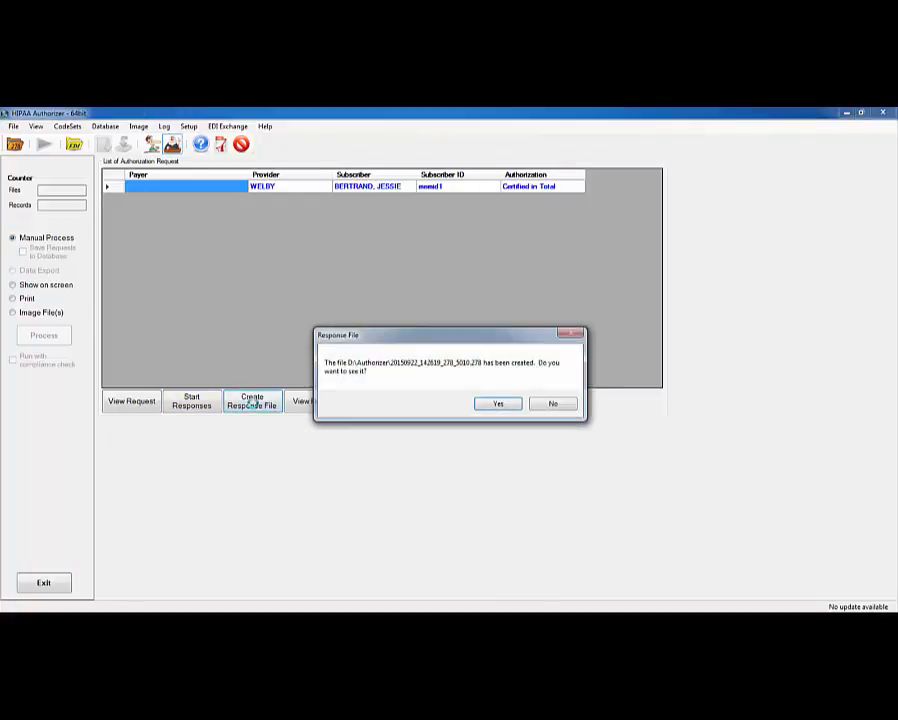
left_click(496, 402)
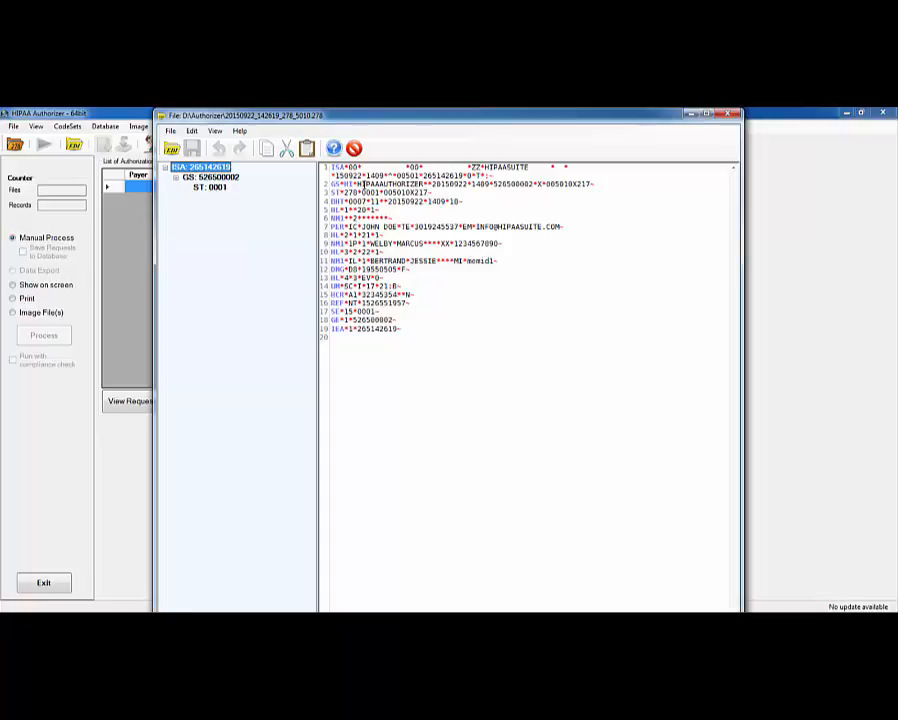
double_click(375, 202)
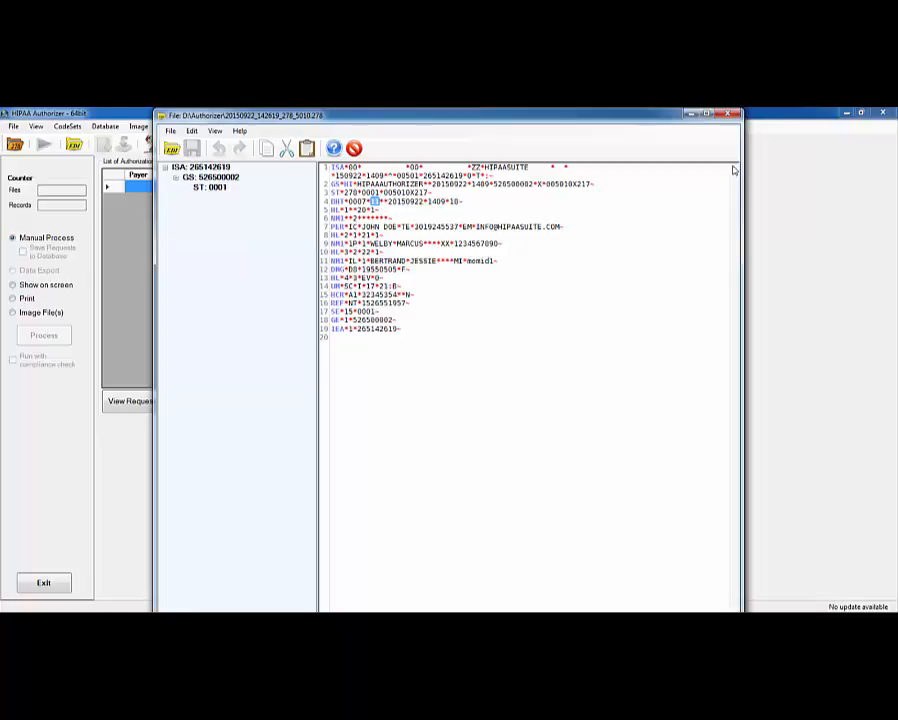